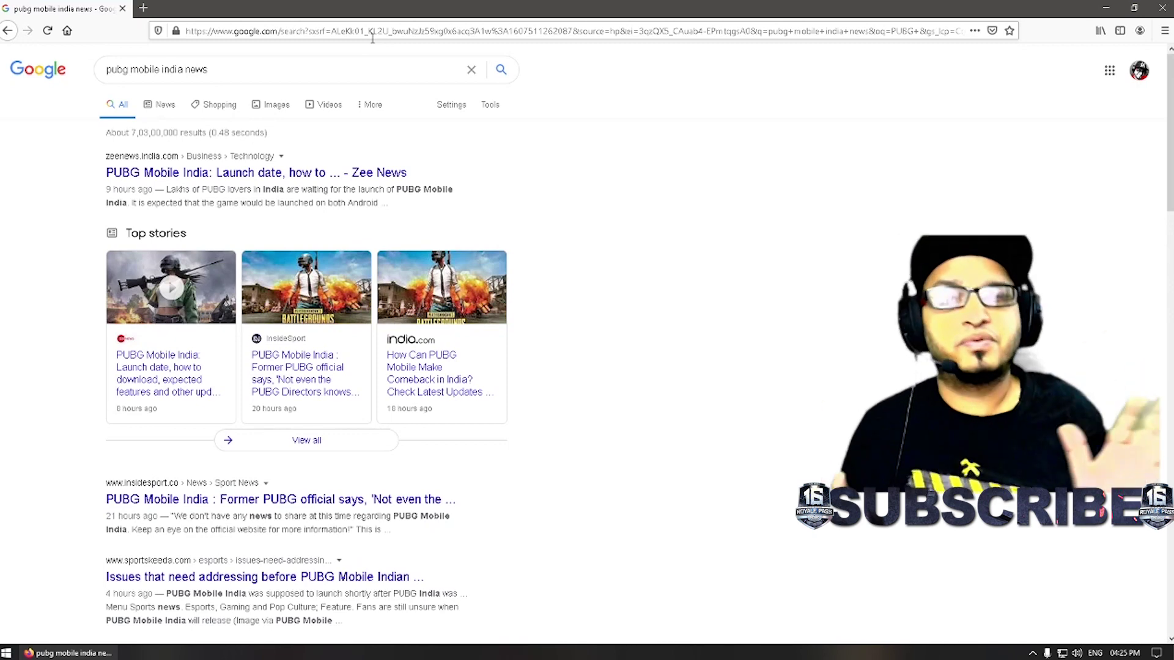
- Open the official PUBG Mobile India site, pubgmobile.in, in a new browser tab
{"action": "left_click", "coordinate": [140, 7]}
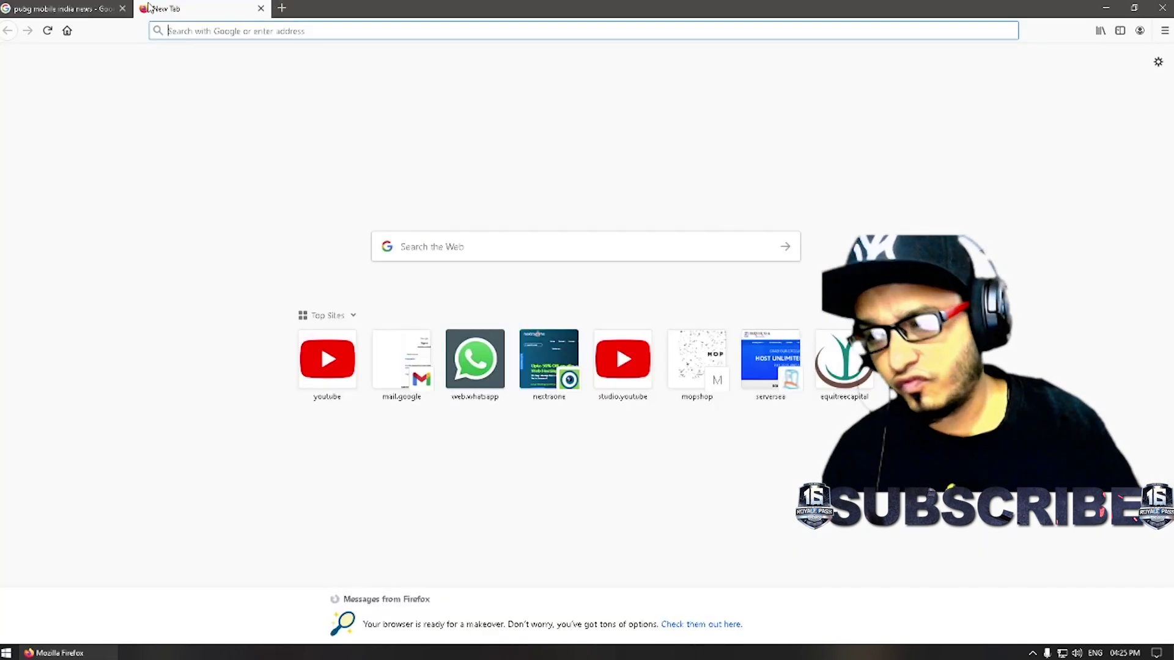
{"action": "type", "text": "pubgmobile.com/"}
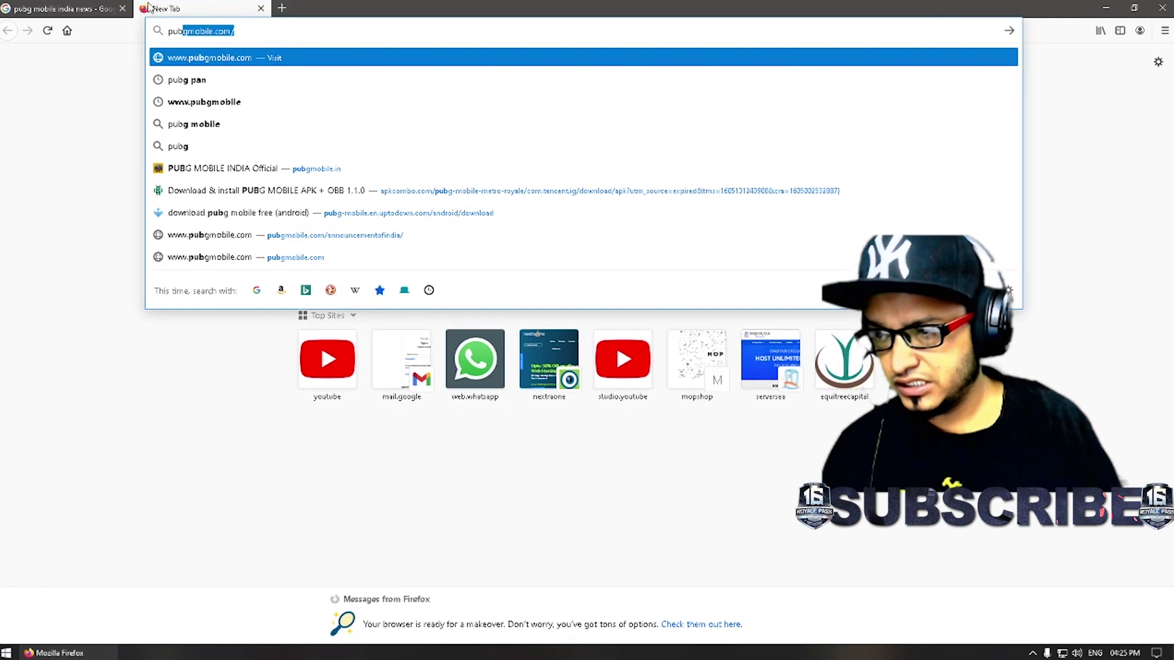
{"action": "key", "text": "Down"}
{"action": "key", "text": "Down"}
{"action": "key", "text": "Down"}
{"action": "key", "text": "Down"}
{"action": "key", "text": "Down"}
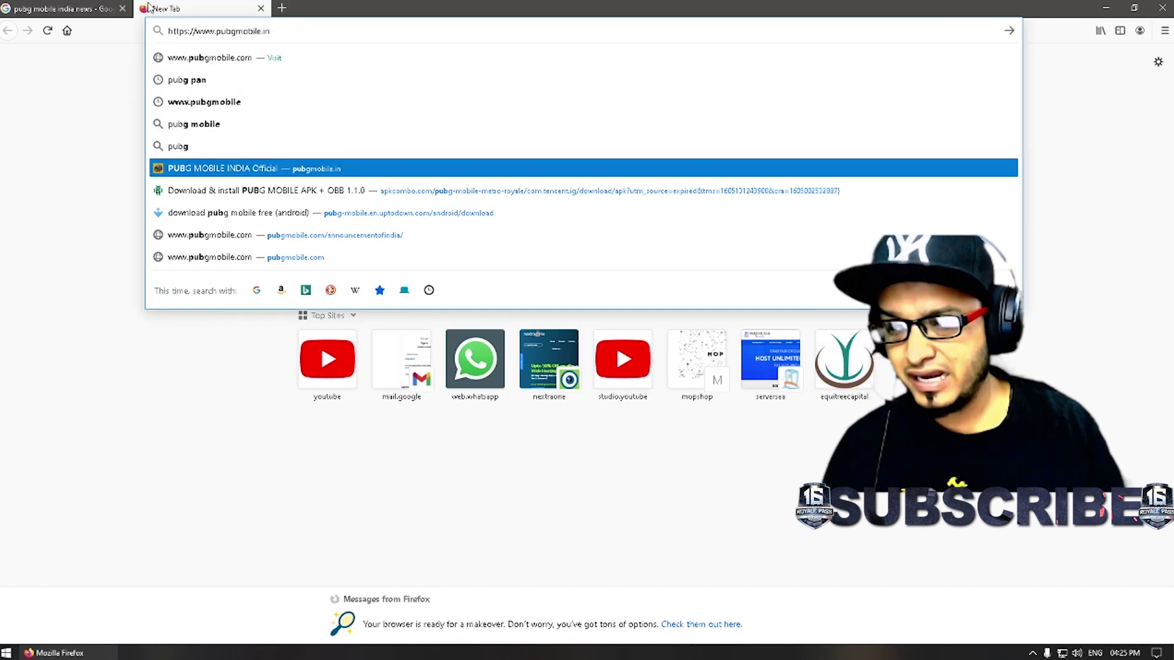
{"action": "key", "text": "Return"}
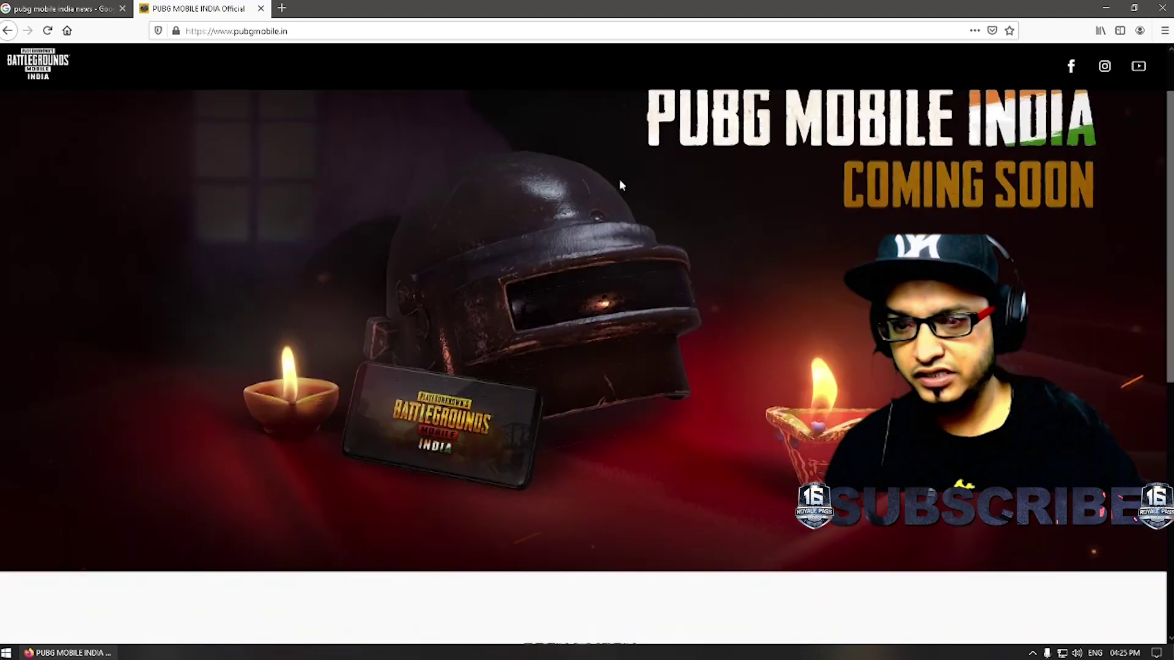
- Look through the PUBG Mobile India page, expanding the social media posts, and close the browser
{"action": "scroll", "coordinate": [619, 178], "scroll_direction": "down", "scroll_amount": 7}
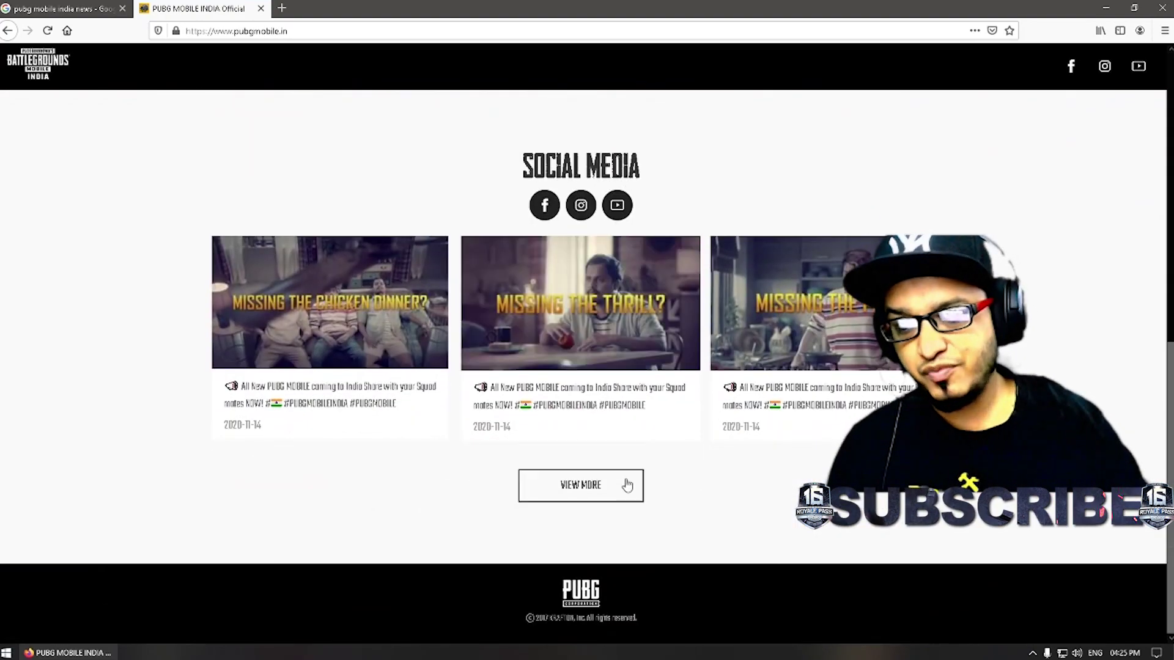
{"action": "left_click", "coordinate": [581, 485]}
{"action": "scroll", "coordinate": [581, 485], "scroll_direction": "down", "scroll_amount": 5}
{"action": "scroll", "coordinate": [581, 366], "scroll_direction": "up", "scroll_amount": 7}
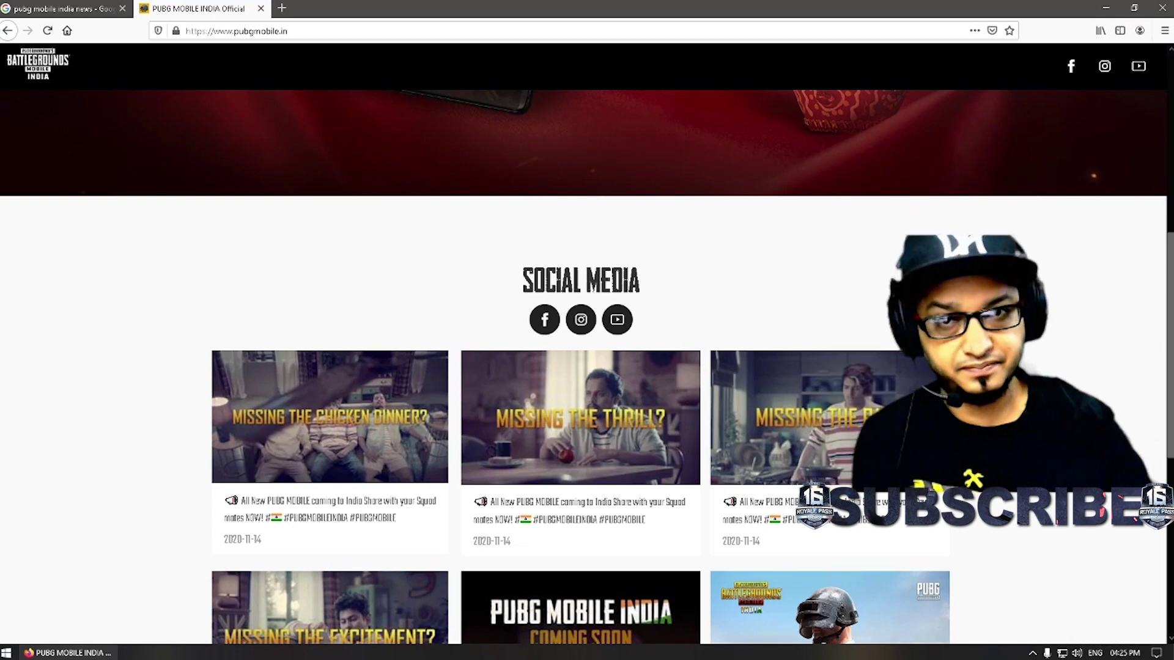
{"action": "scroll", "coordinate": [580, 366], "scroll_direction": "up", "scroll_amount": 5}
{"action": "scroll", "coordinate": [581, 367], "scroll_direction": "down", "scroll_amount": 3}
{"action": "scroll", "coordinate": [587, 367], "scroll_direction": "down", "scroll_amount": 8}
{"action": "scroll", "coordinate": [587, 367], "scroll_direction": "up", "scroll_amount": 12}
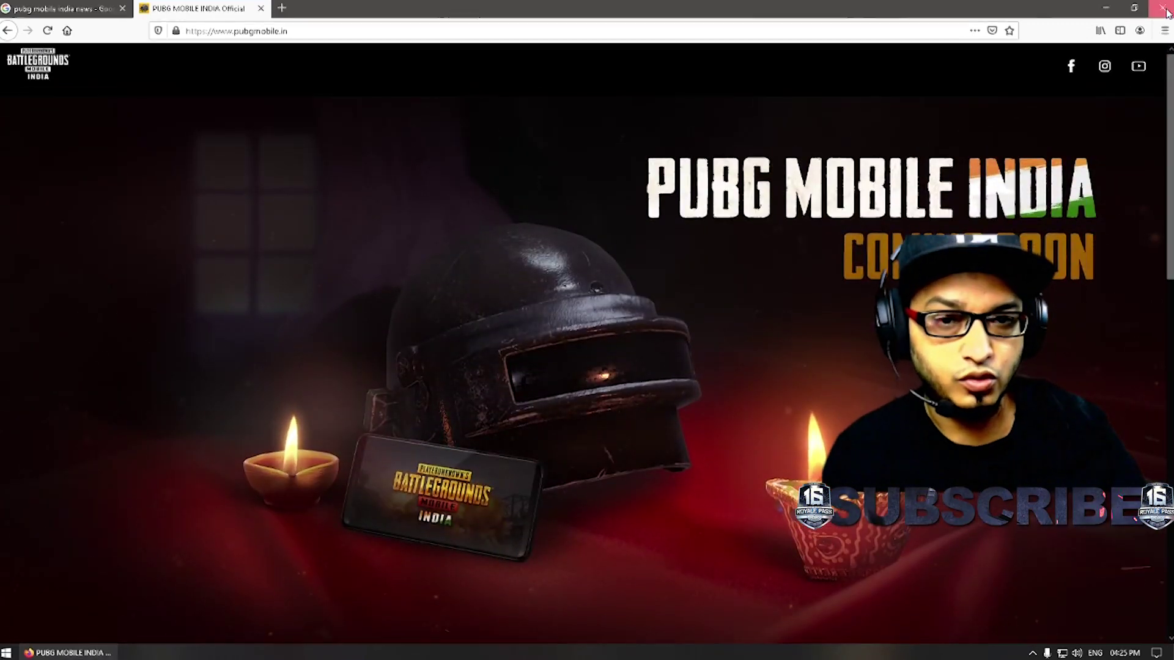
{"action": "left_click", "coordinate": [1162, 7]}
{"action": "right_click", "coordinate": [824, 73]}
{"action": "left_click", "coordinate": [863, 129]}
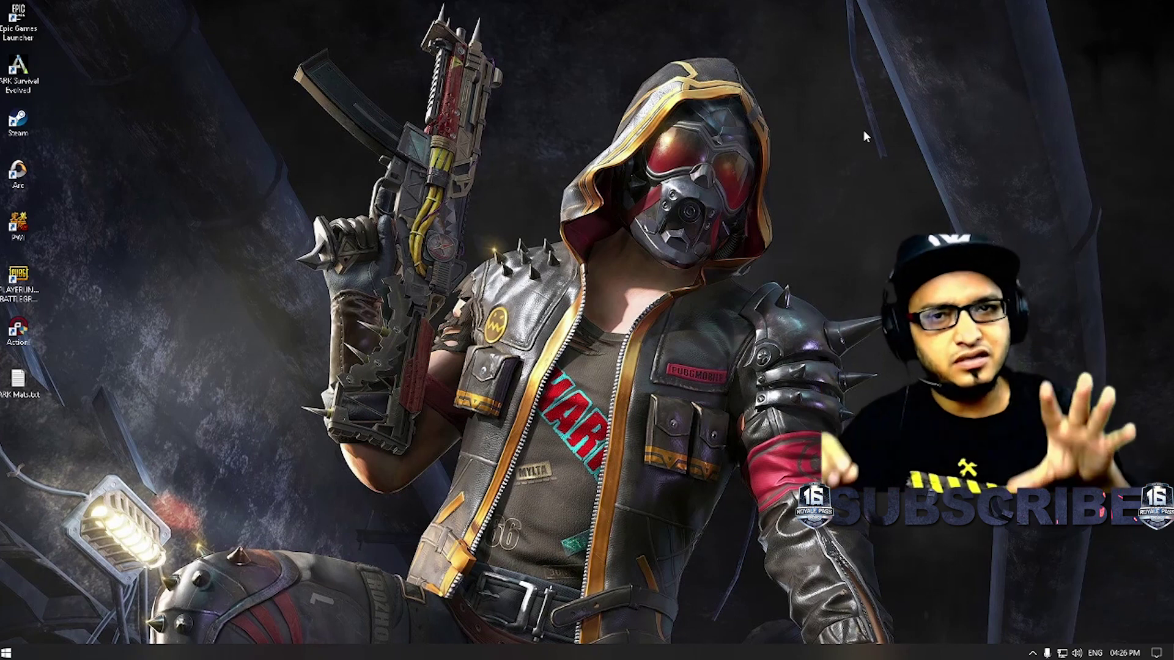
{"action": "right_click", "coordinate": [864, 130]}
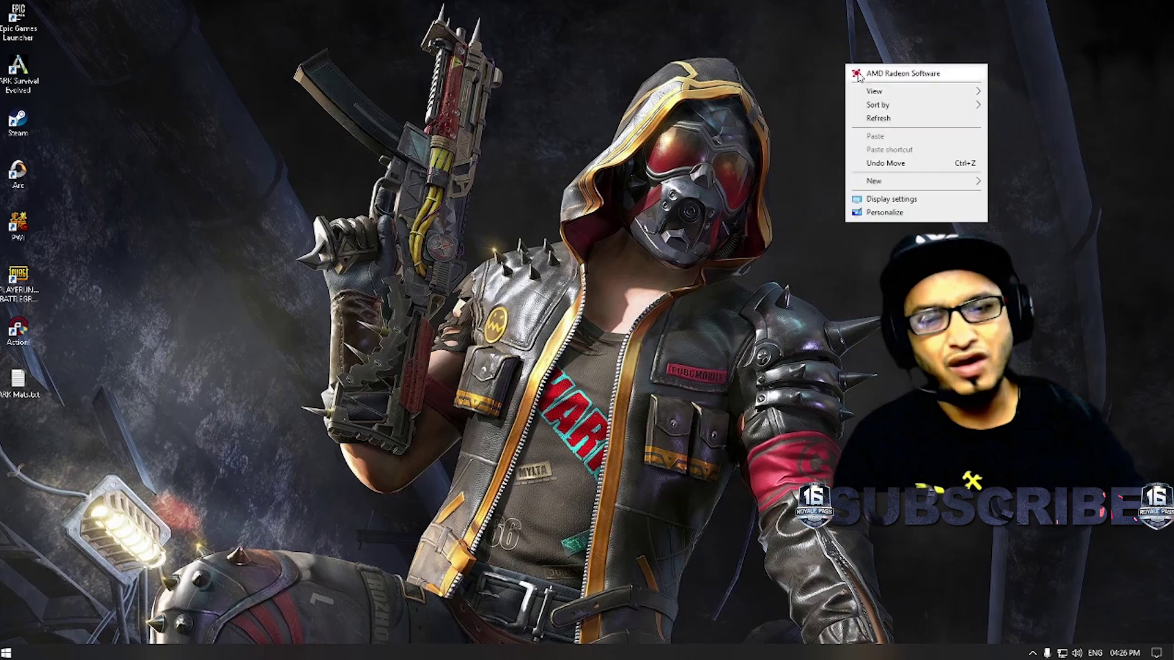
{"action": "left_click", "coordinate": [871, 114]}
{"action": "key", "text": "super"}
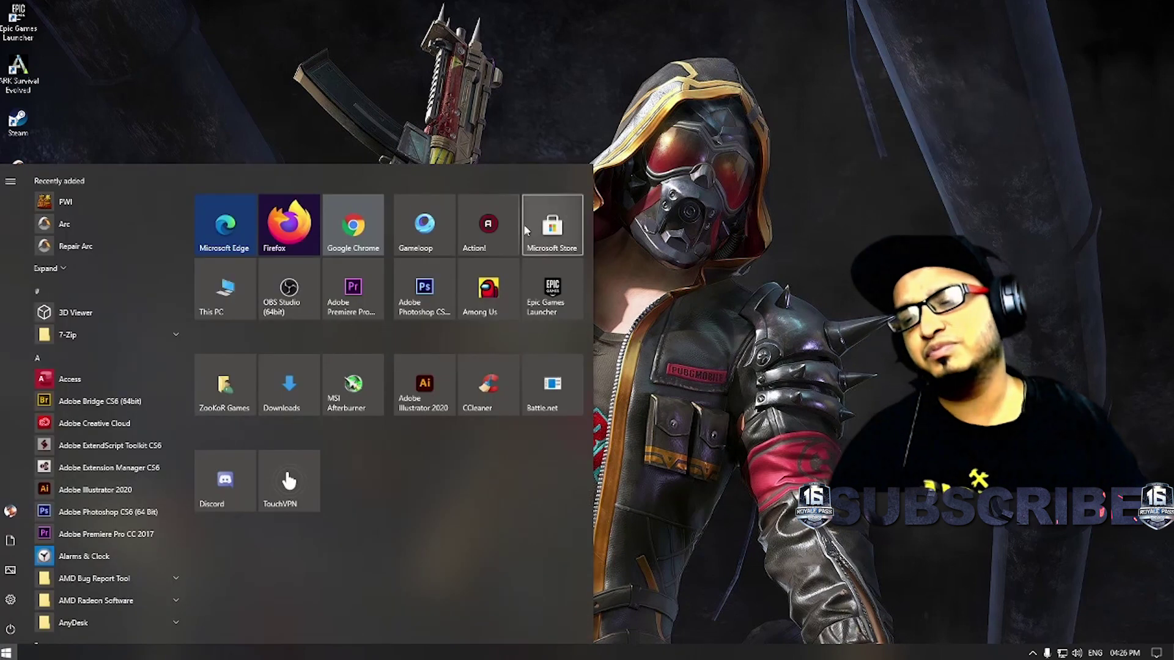
{"action": "left_click", "coordinate": [438, 233]}
{"action": "right_click", "coordinate": [731, 150]}
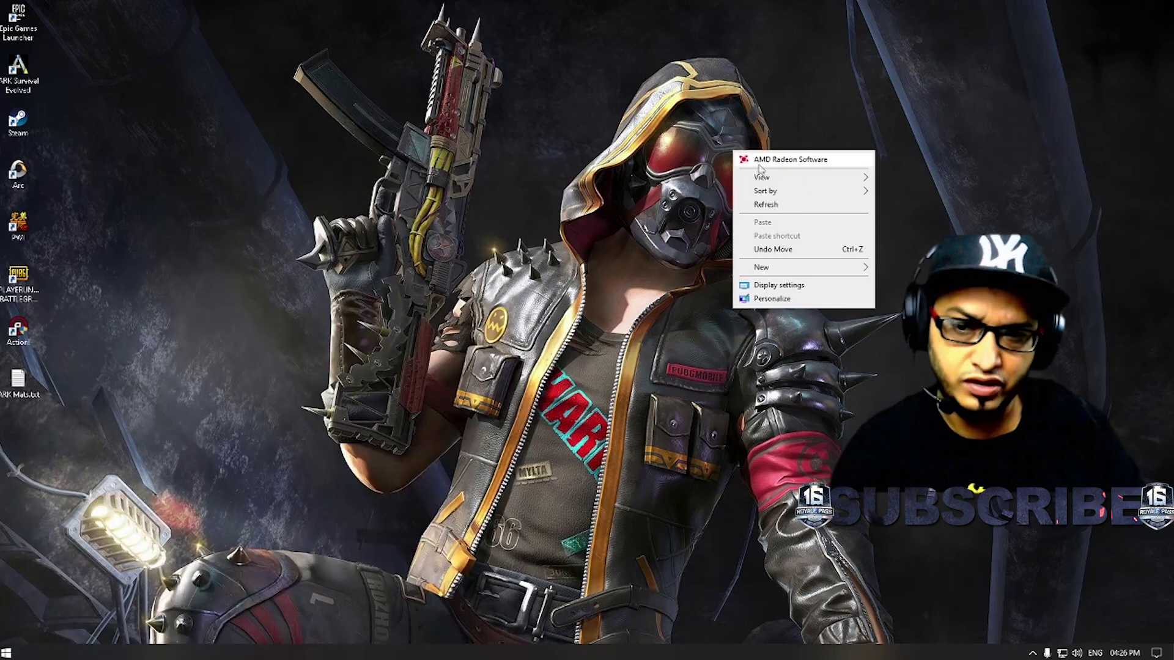
{"action": "left_click", "coordinate": [768, 203]}
- Find and launch TouchVPN and connect it to the Spain location
{"action": "key", "text": "super"}
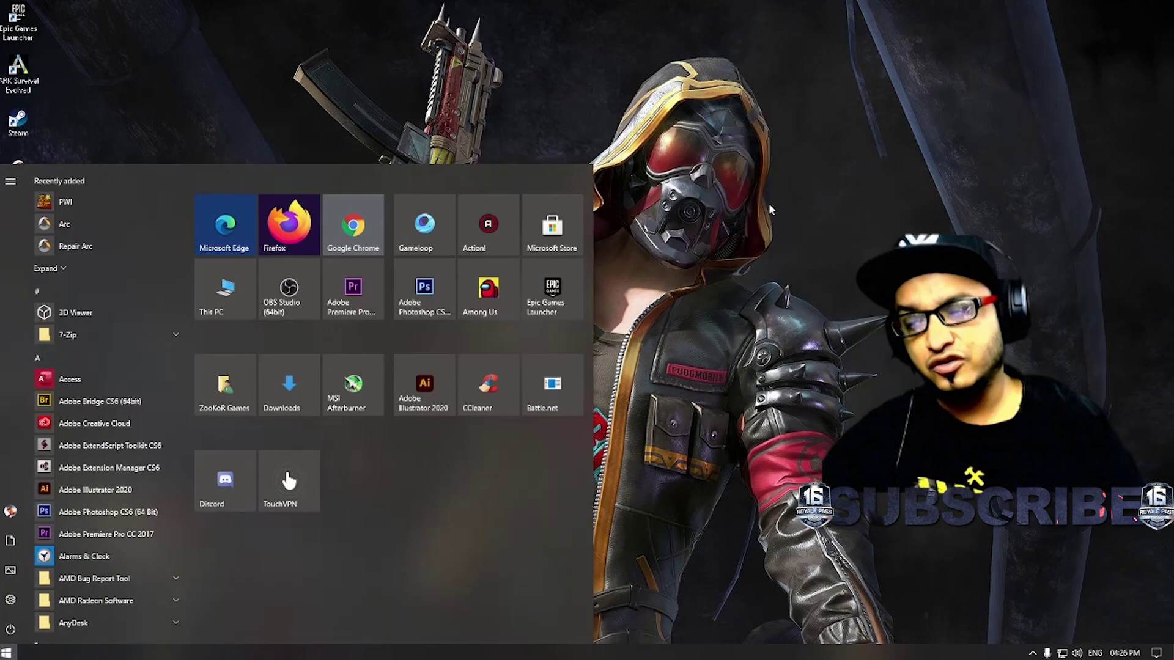
{"action": "type", "text": "touch"}
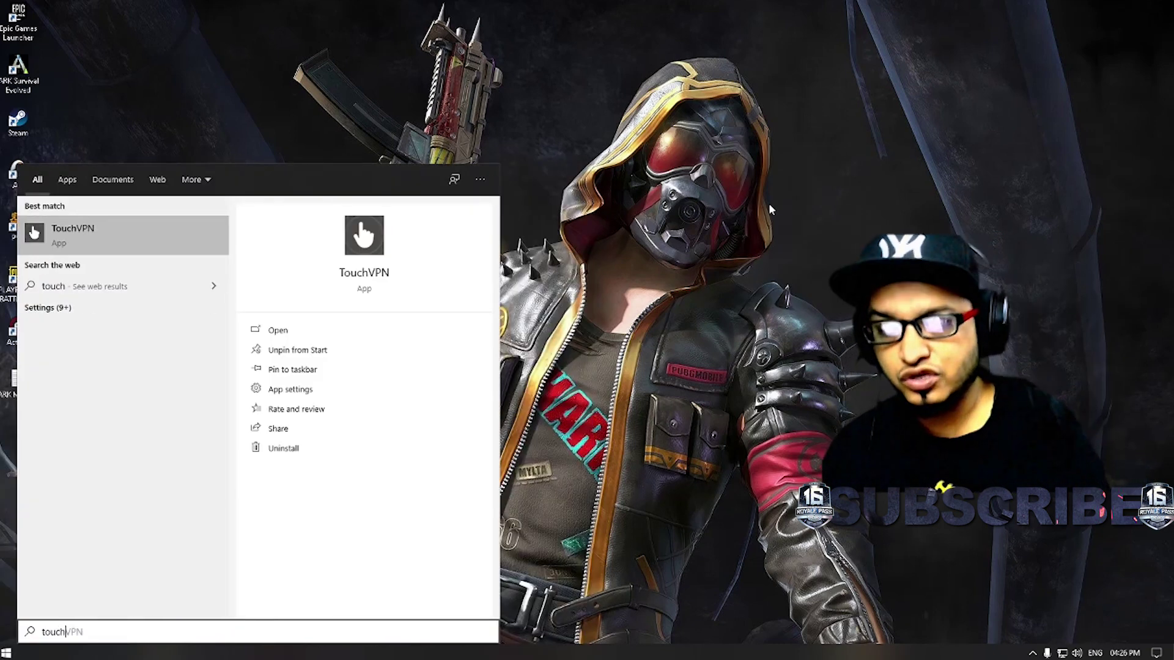
{"action": "left_click", "coordinate": [369, 242]}
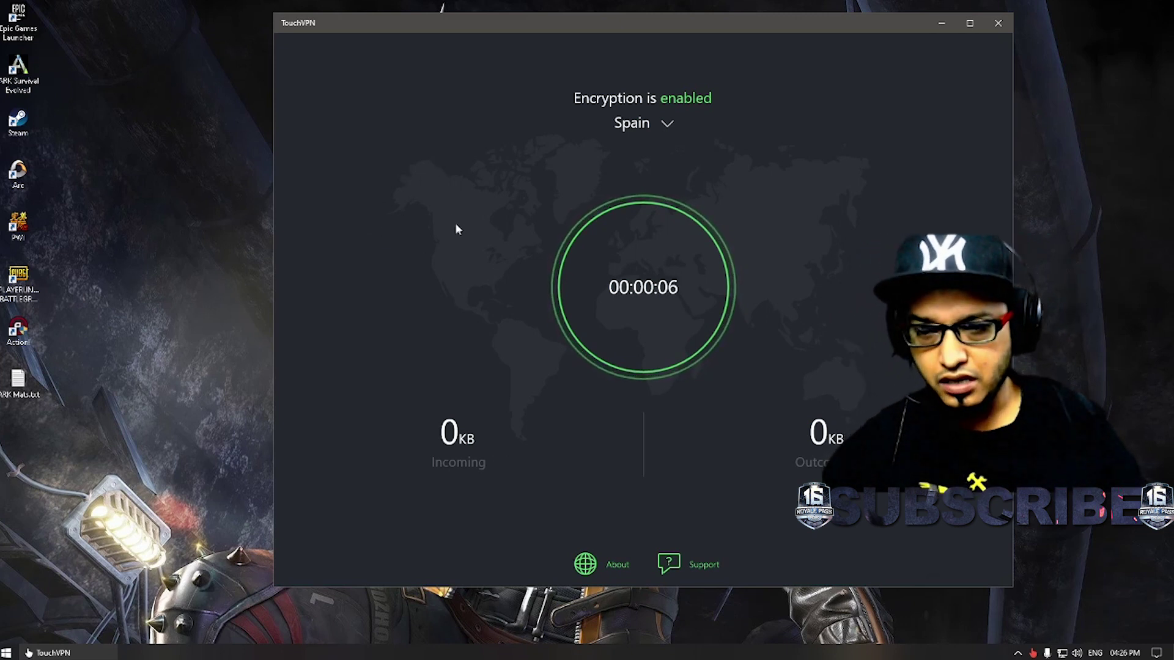
- Launch Gameloop with the VPN connected
{"action": "key", "text": "super"}
{"action": "key", "text": "super"}
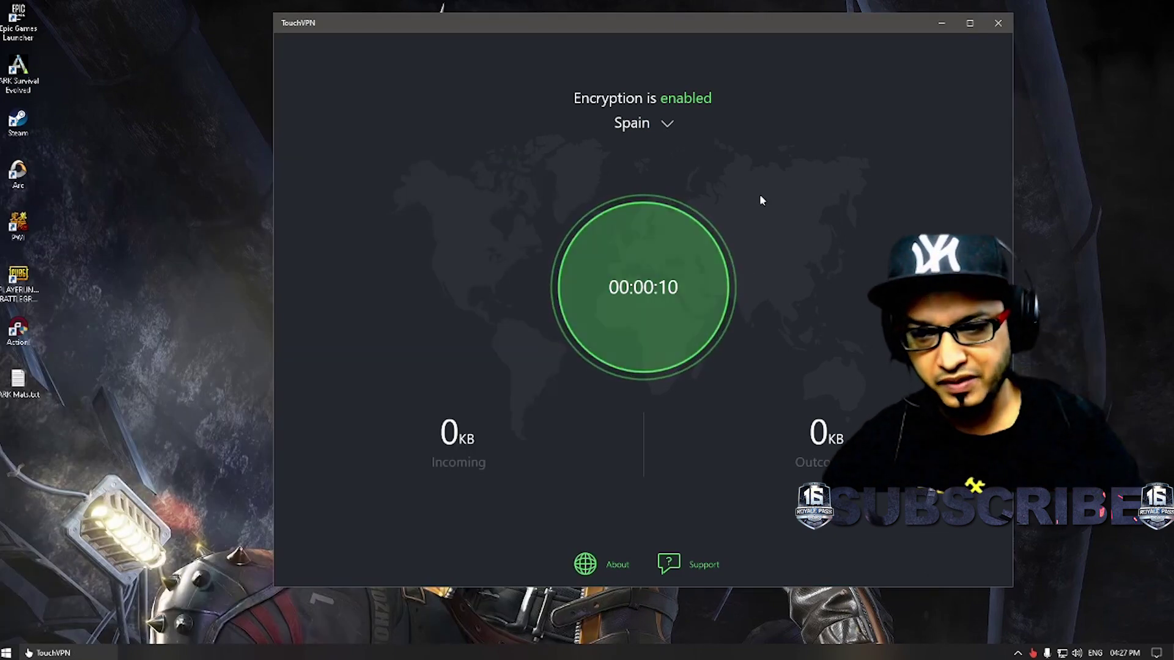
{"action": "key", "text": "super"}
{"action": "key", "text": "super"}
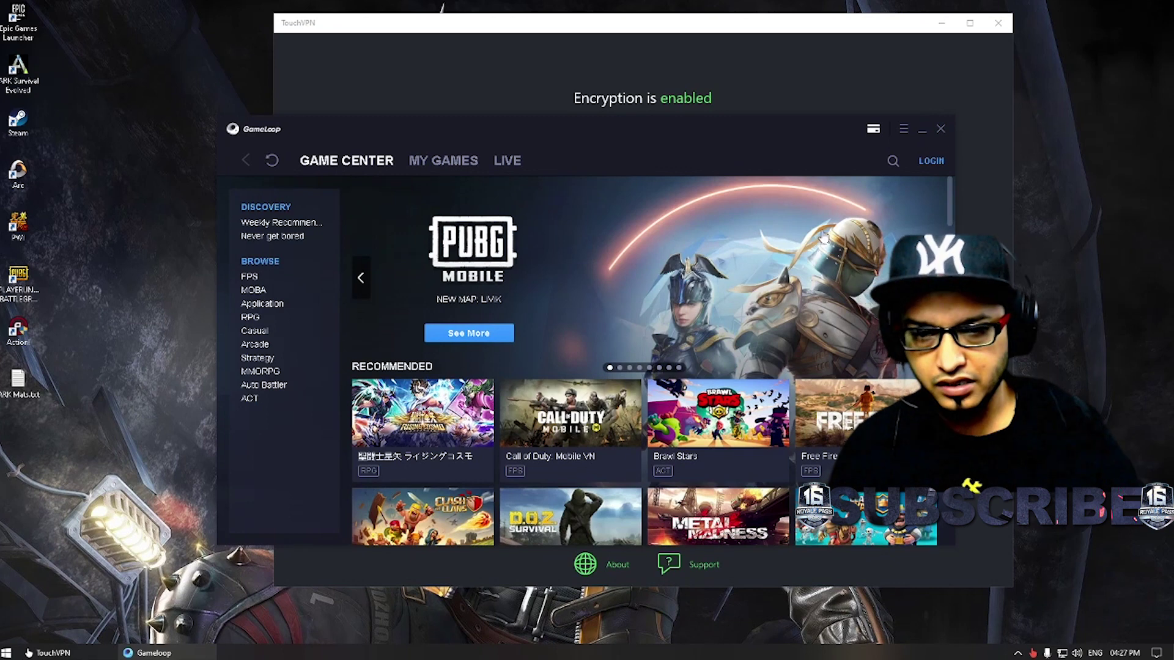
- Check Gameloop for updates and install the new version
{"action": "left_click", "coordinate": [903, 131]}
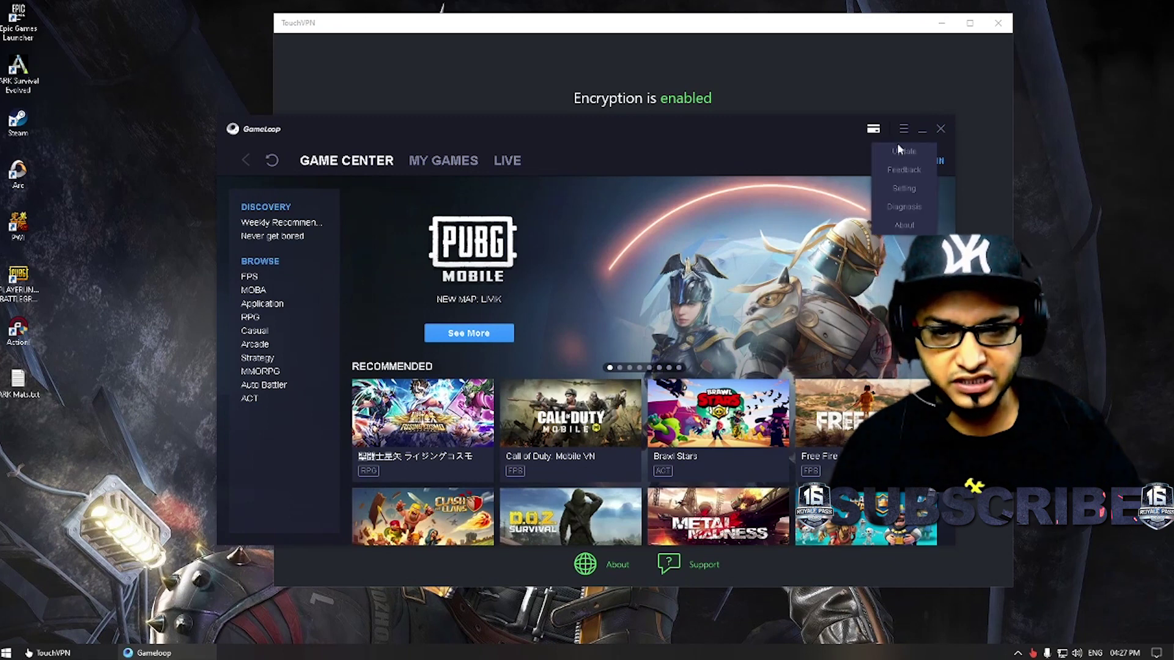
{"action": "left_click", "coordinate": [896, 153]}
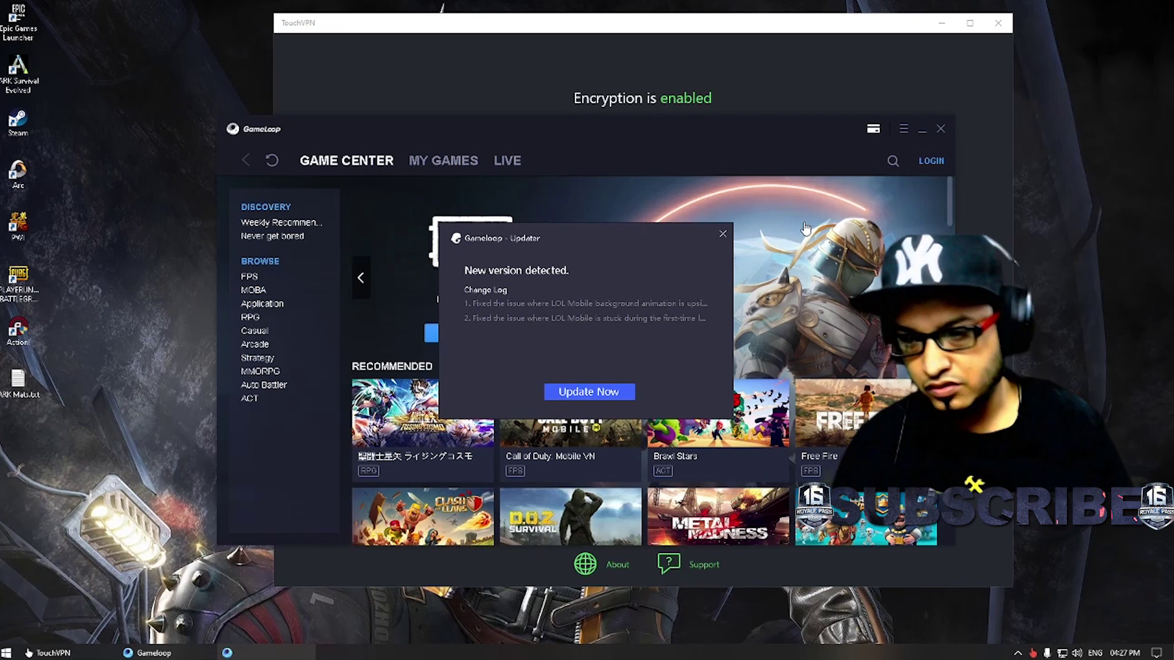
{"action": "left_click", "coordinate": [608, 392]}
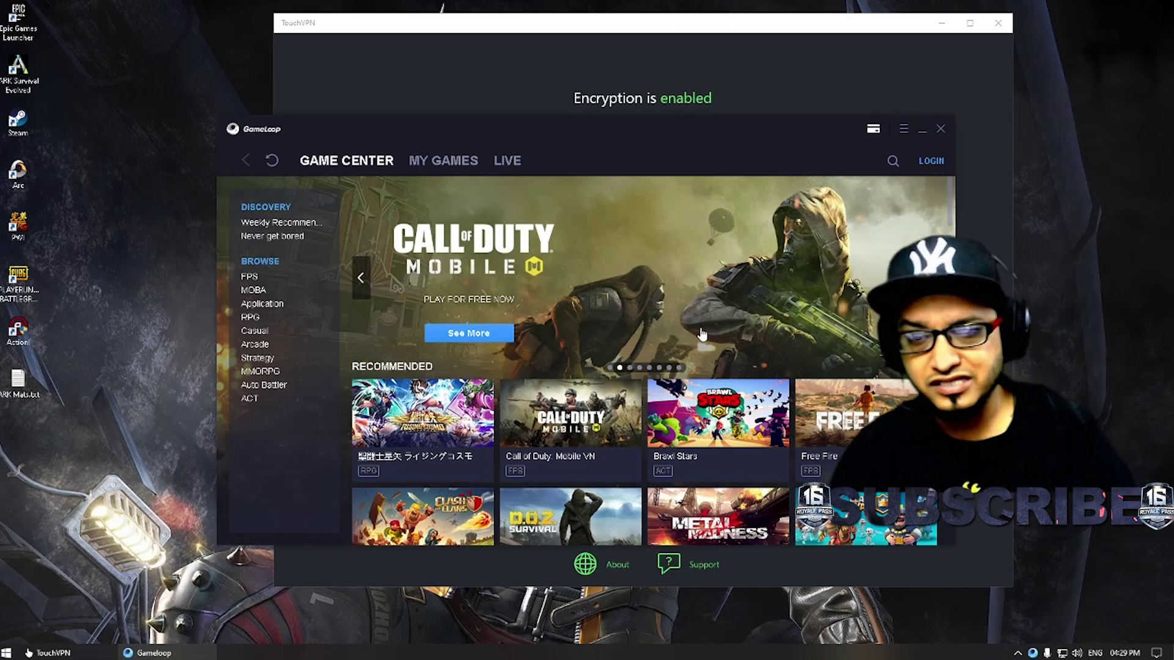
- Close Gameloop, disconnect the VPN and close TouchVPN
{"action": "left_click", "coordinate": [942, 130]}
{"action": "left_click", "coordinate": [1032, 653]}
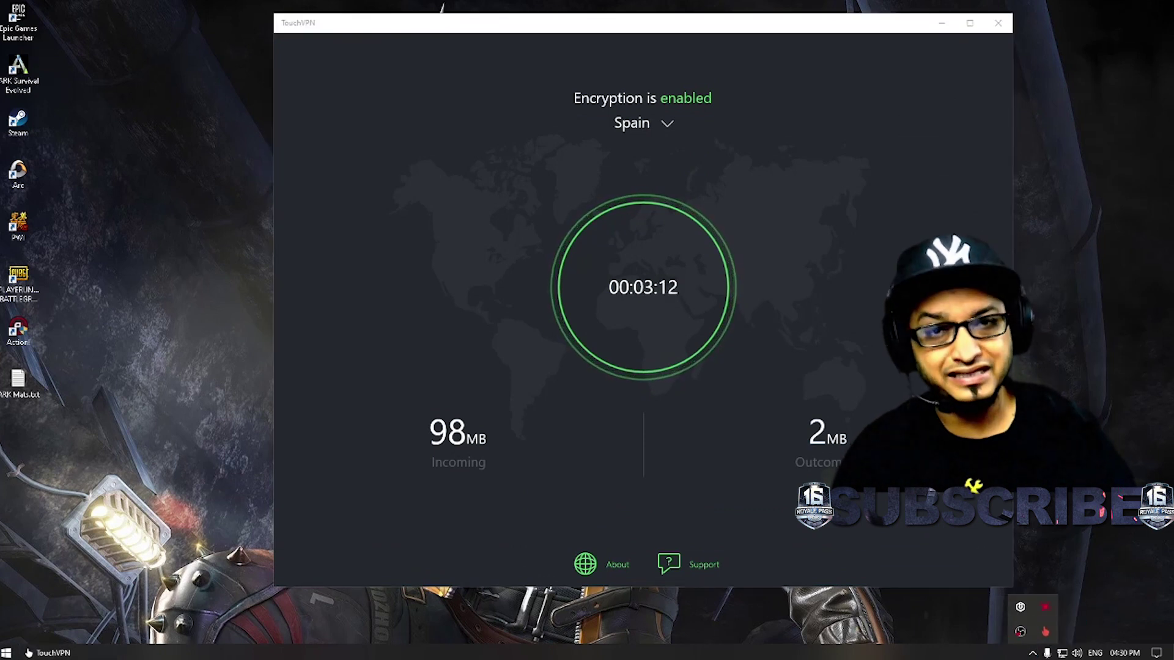
{"action": "left_click", "coordinate": [658, 307]}
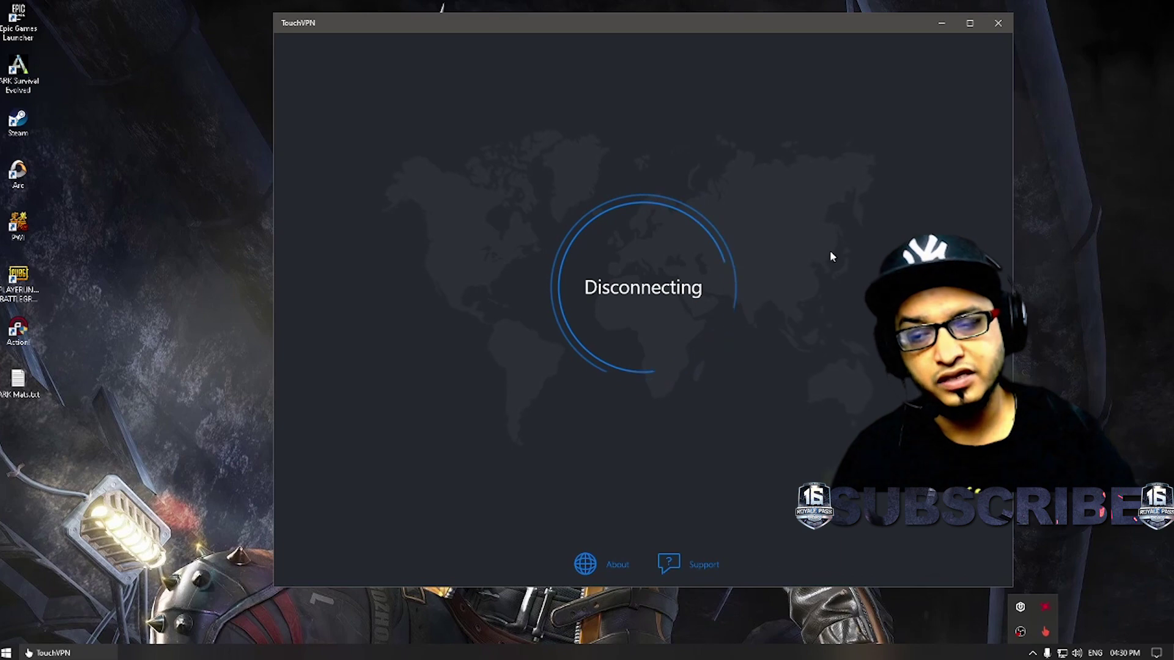
{"action": "left_click", "coordinate": [997, 25]}
{"action": "right_click", "coordinate": [1020, 632]}
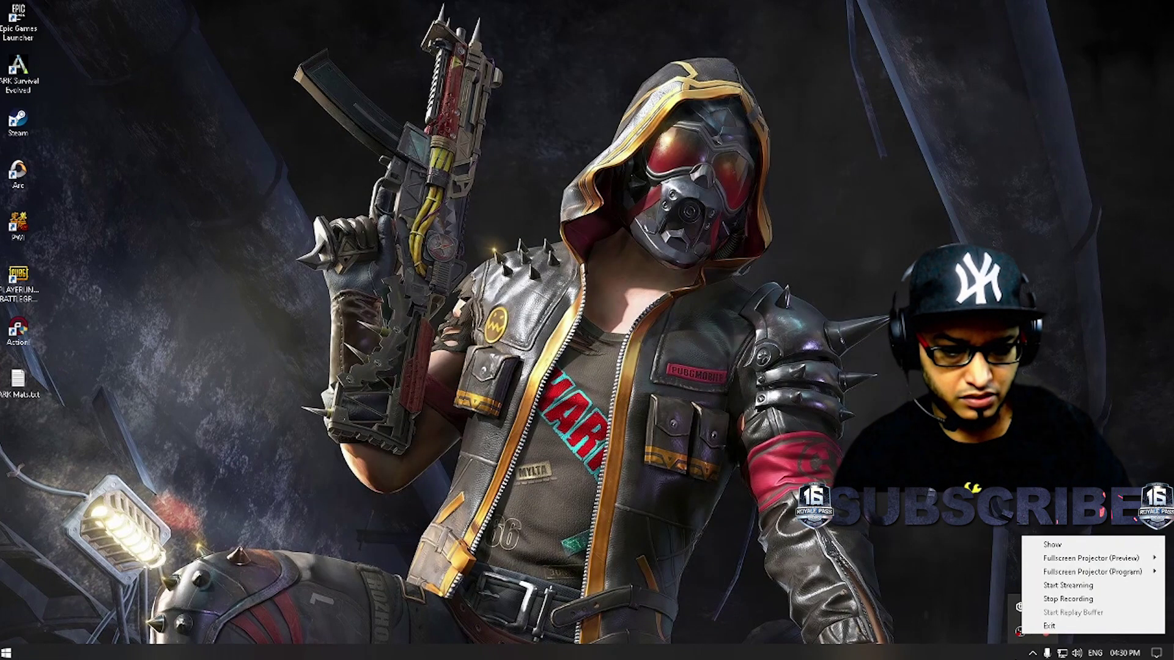
{"action": "left_click", "coordinate": [1049, 625]}
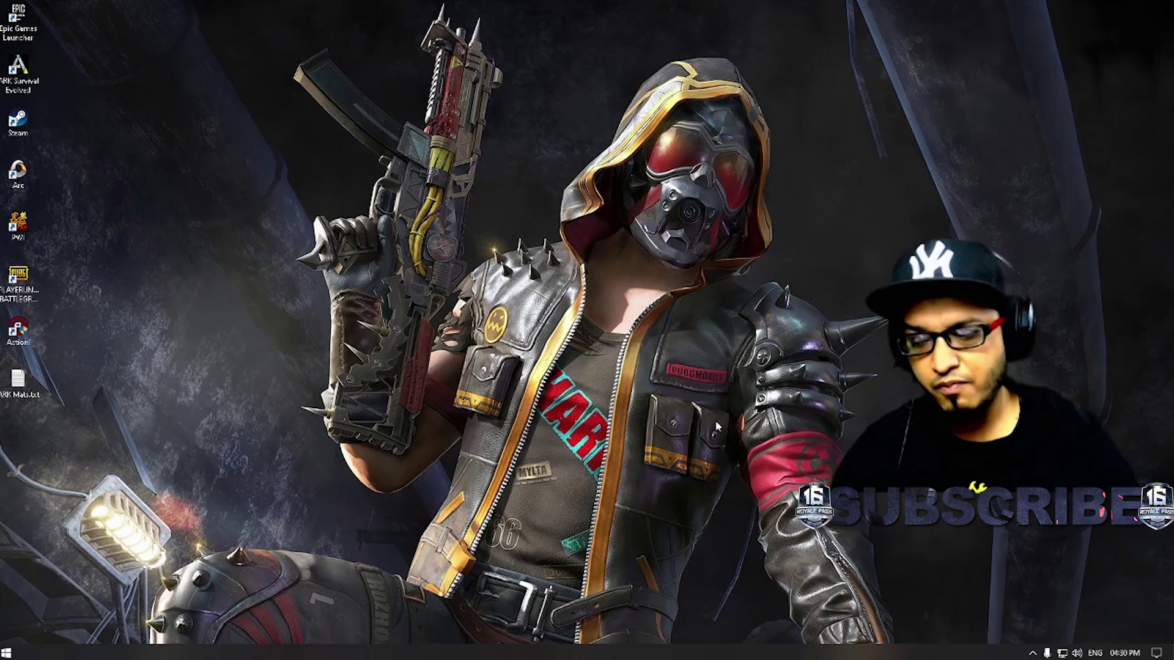
{"action": "right_click", "coordinate": [665, 338]}
{"action": "left_click", "coordinate": [695, 391]}
- Relaunch Gameloop and open PUBG MOBILE from the installed games
{"action": "key", "text": "super"}
{"action": "left_click", "coordinate": [436, 234]}
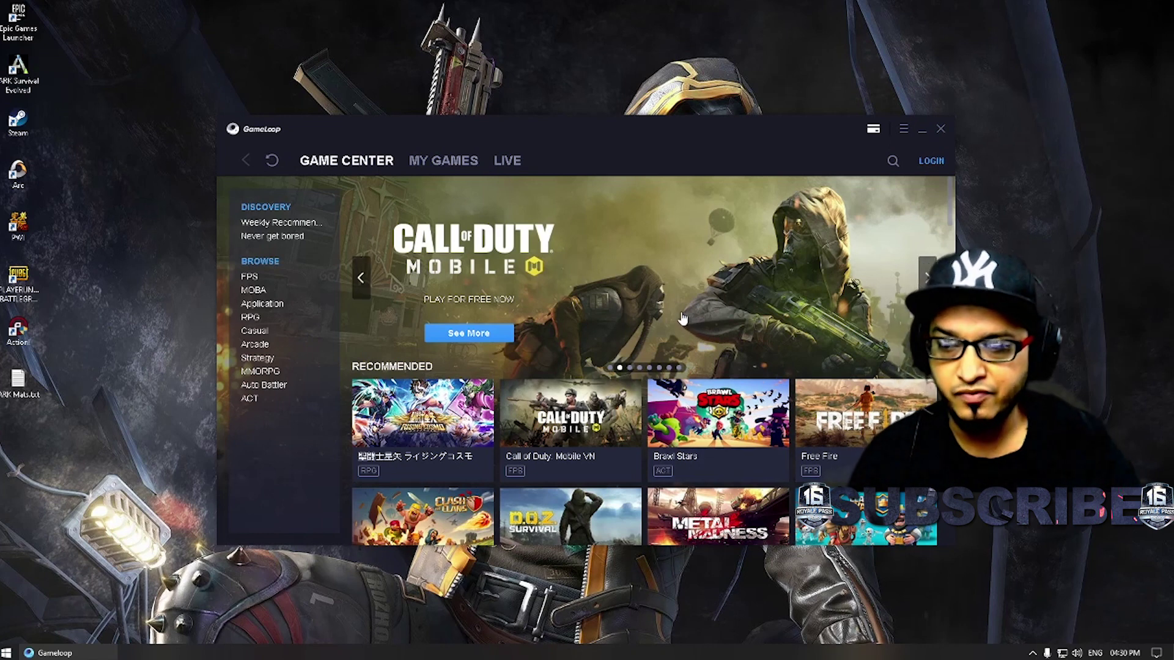
{"action": "left_click", "coordinate": [458, 164]}
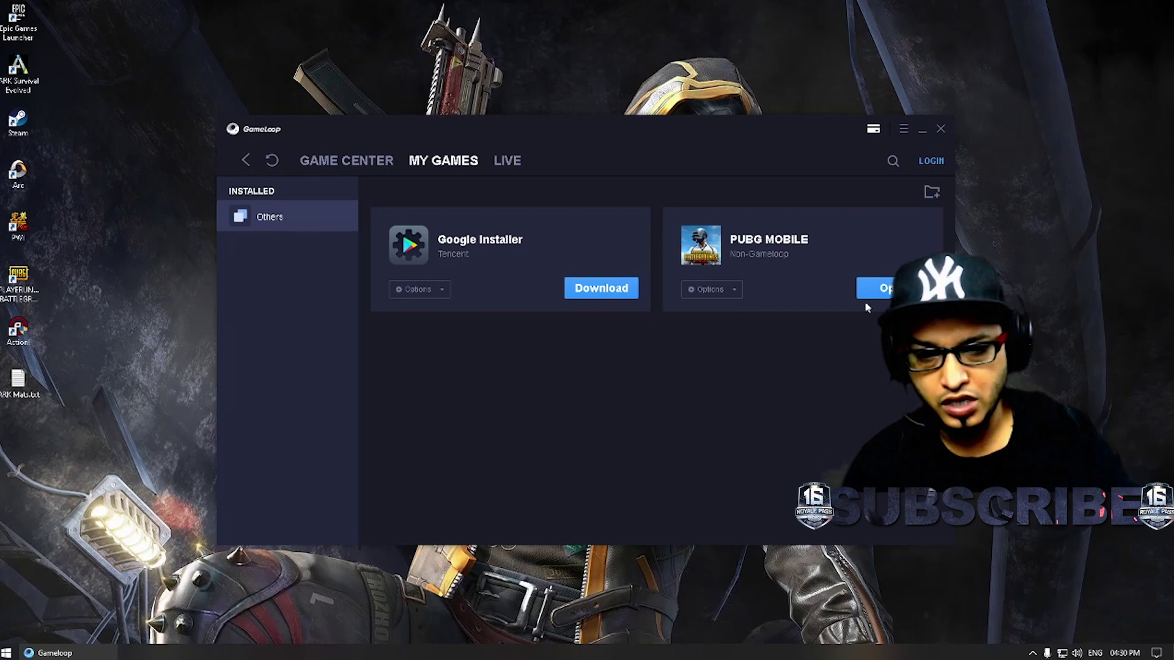
{"action": "left_click", "coordinate": [867, 296]}
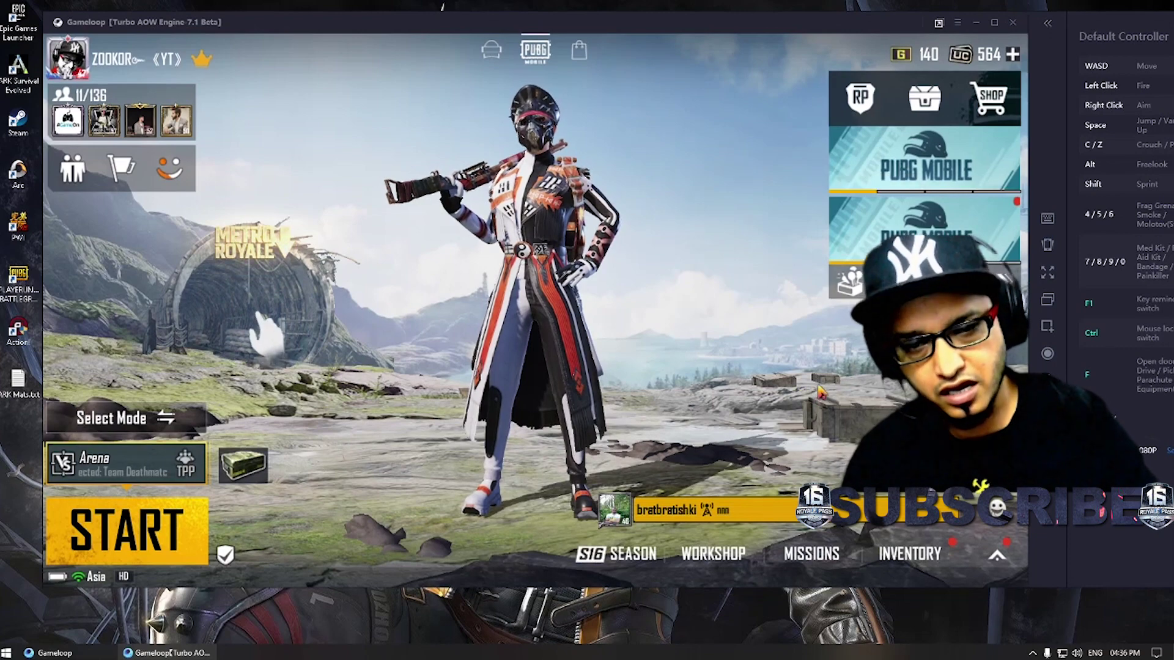
- Examine the Metro Royale pass rewards and its daily missions, and return to the lobby
{"action": "left_click", "coordinate": [909, 173]}
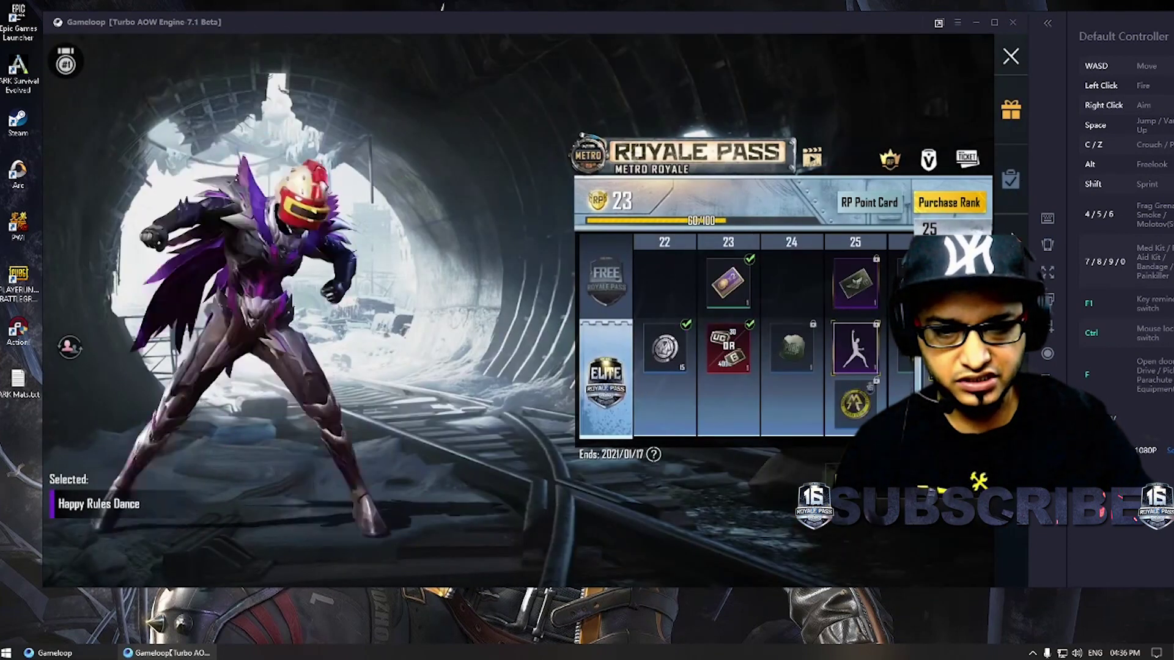
{"action": "left_click", "coordinate": [1010, 180]}
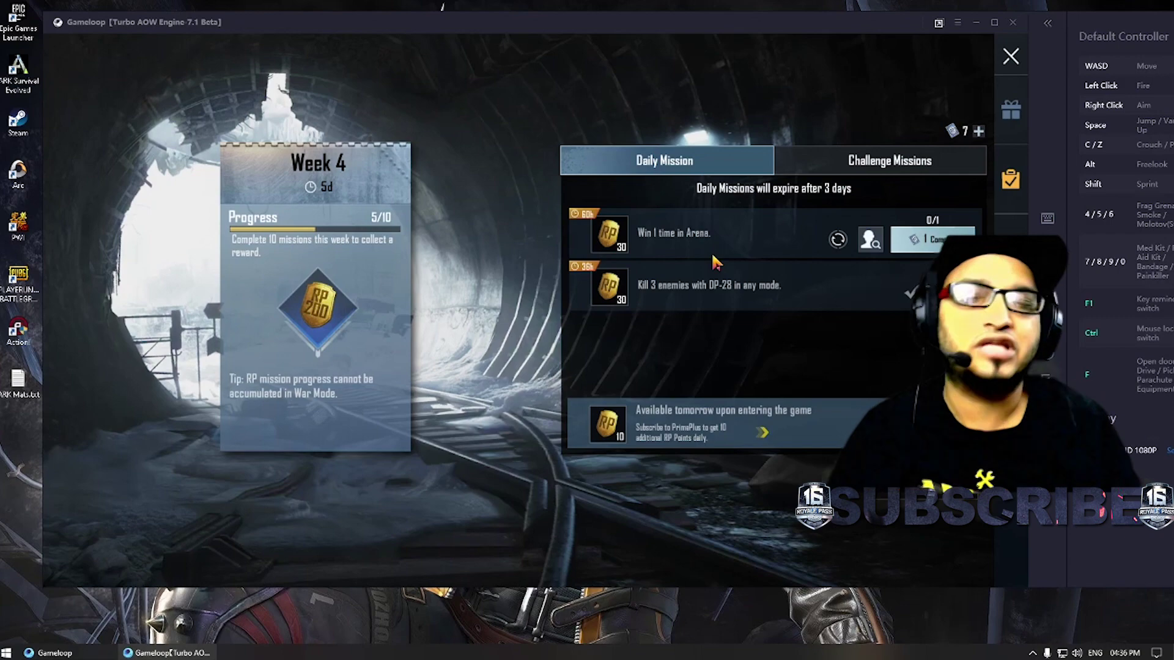
{"action": "left_click", "coordinate": [1011, 57]}
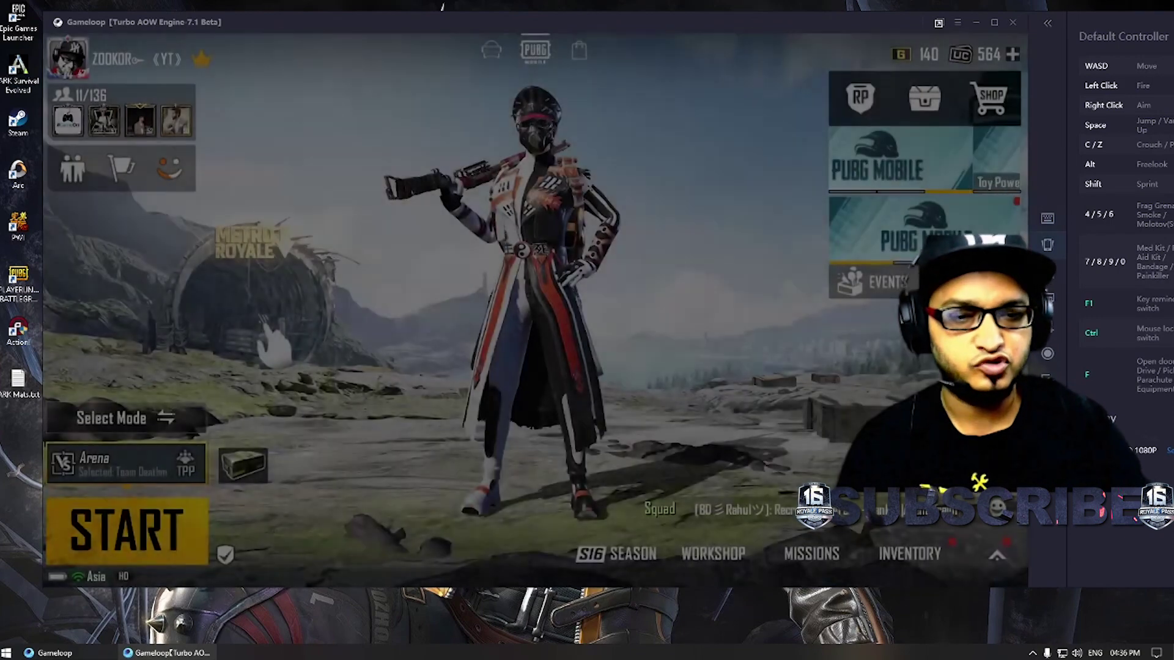
- Switch the game to full screen and start matchmaking for an Arena Team Deathmatch match
{"action": "key", "text": "F11"}
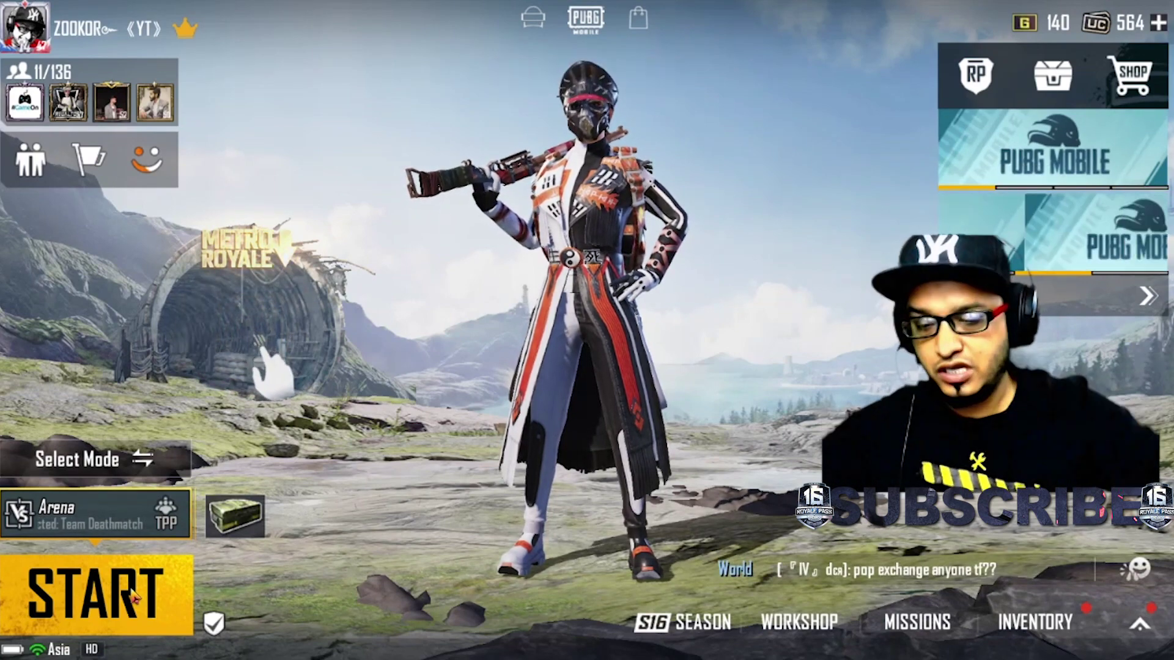
{"action": "left_click", "coordinate": [119, 631]}
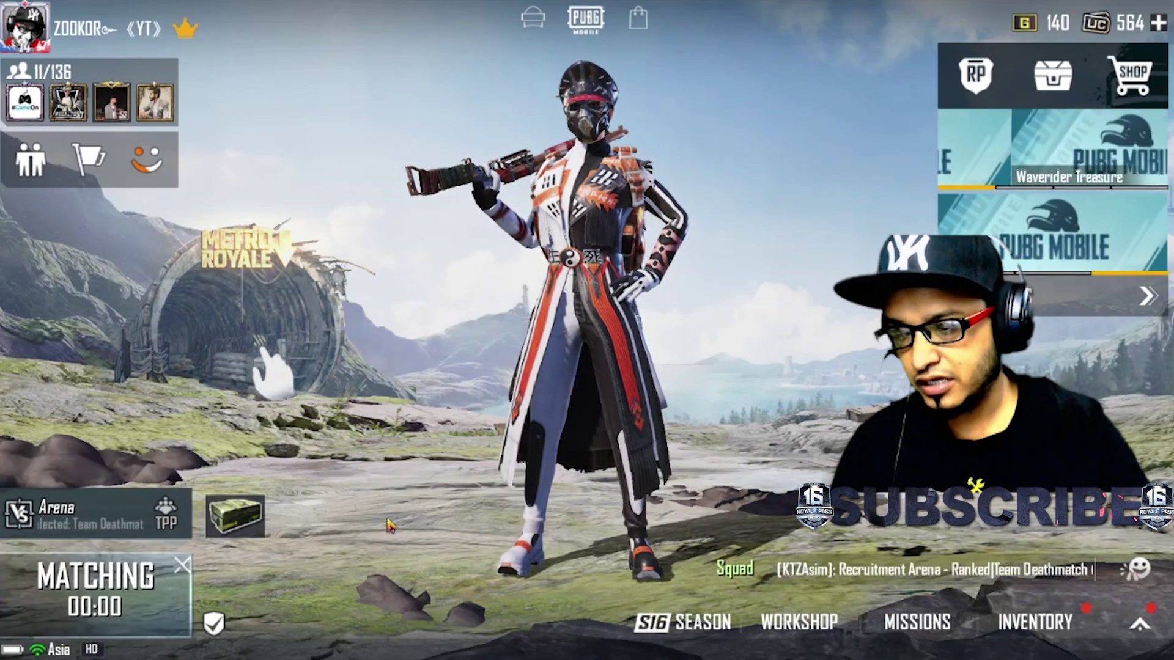